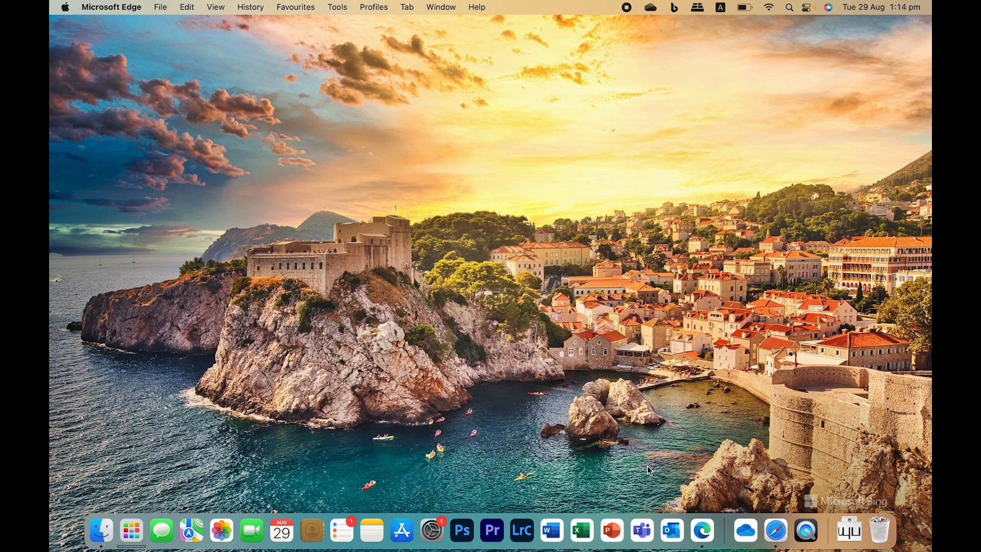
# Step: Open Microsoft Edge and search the web for "r program"
pyautogui.click(703, 530)
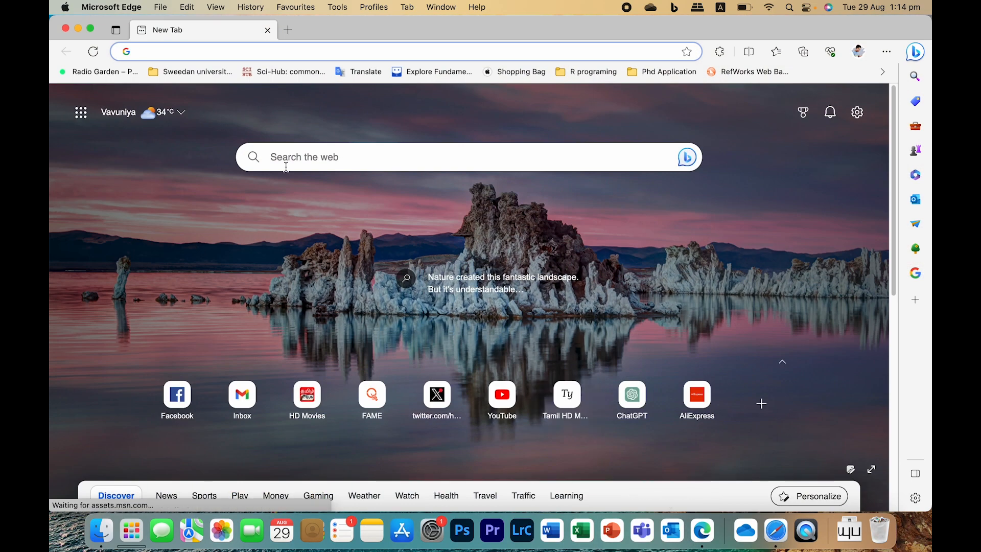
pyautogui.click(235, 53)
pyautogui.write('r program')
pyautogui.press('Return')
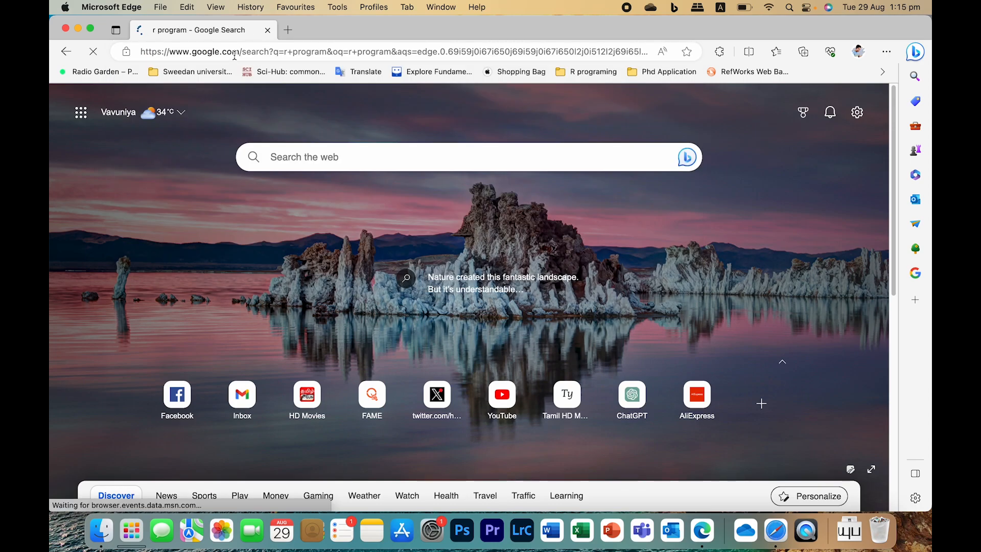
# Step: Open the R for macOS page from the search results and download R-4.3.1-arm64.pkg for Apple silicon Macs
pyautogui.scroll(-3, 258, 187)
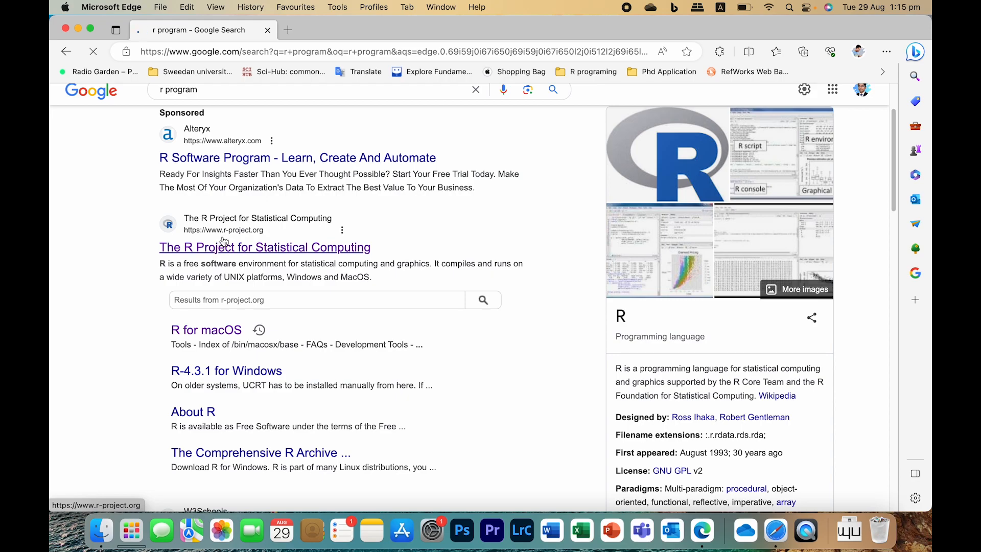
pyautogui.scroll(-1, 240, 269)
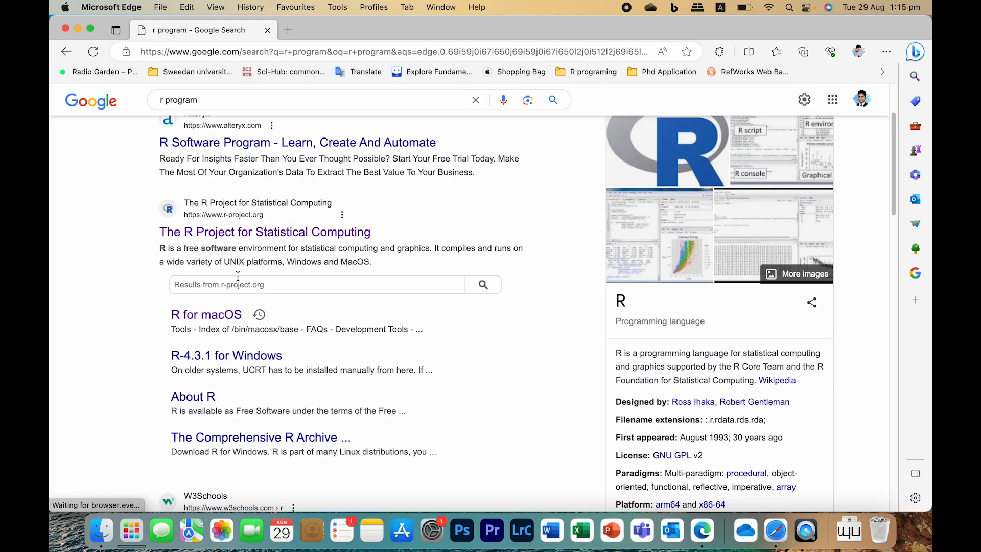
pyautogui.click(204, 317)
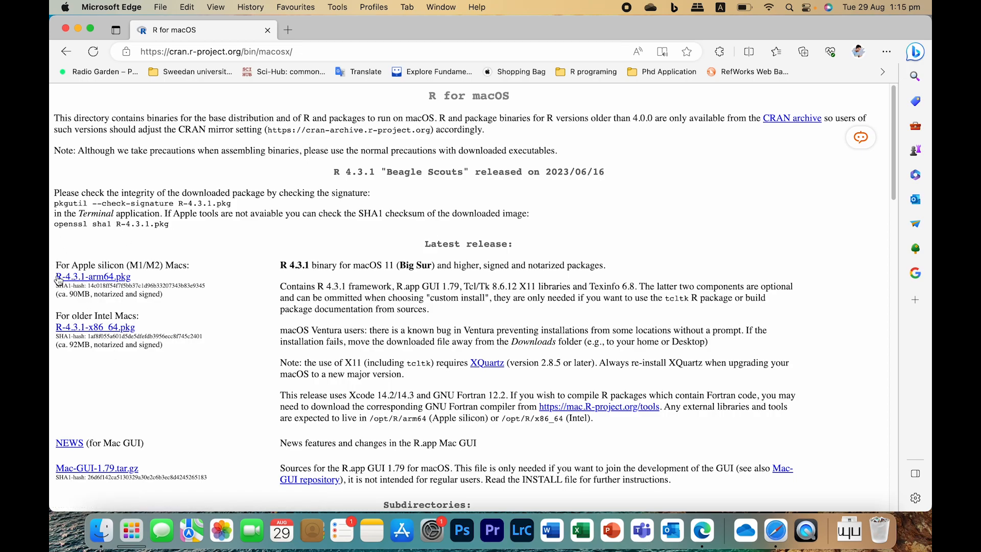
pyautogui.click(95, 279)
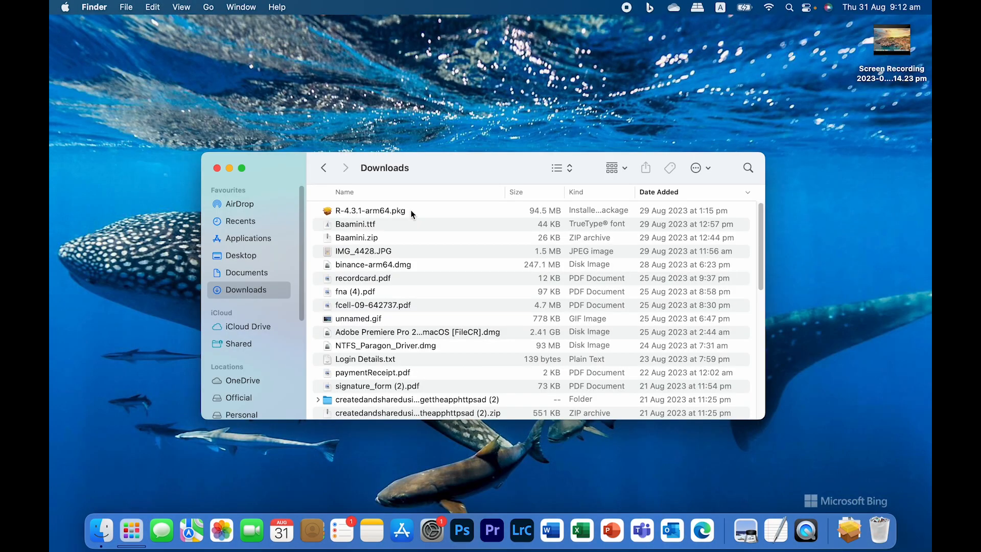
# Step: Launch the R-4.3.1-arm64.pkg installer from the Downloads folder in Finder and agree to the software licence
pyautogui.doubleClick(411, 210)
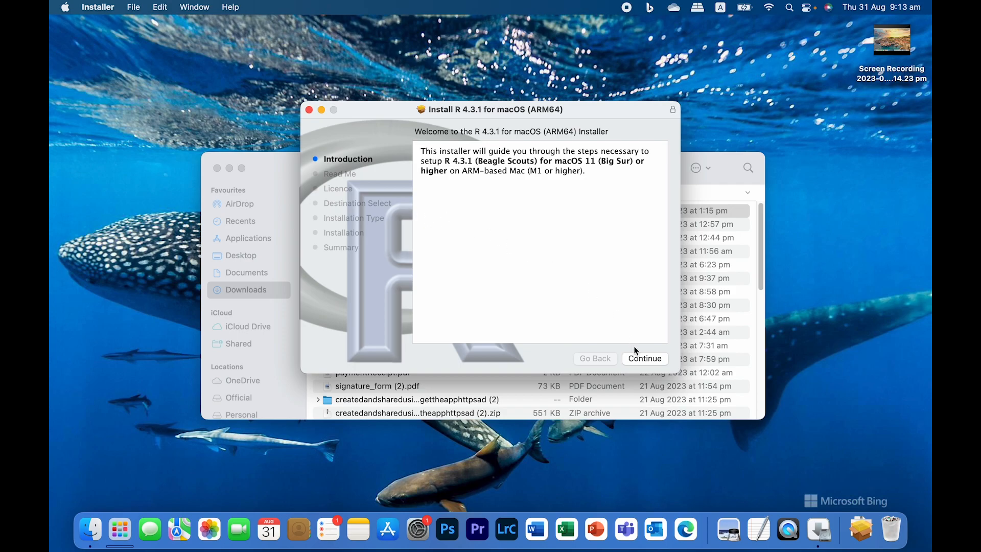
pyautogui.click(638, 359)
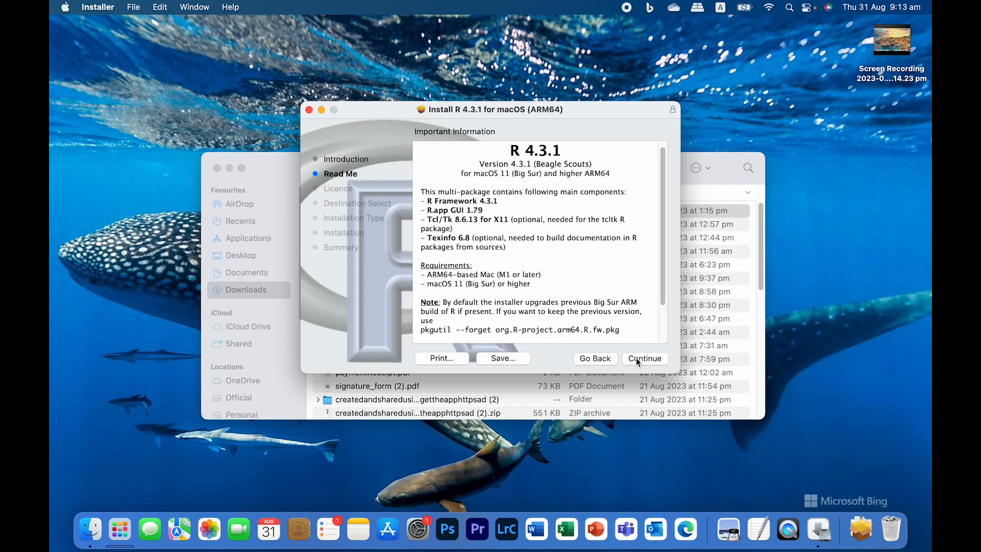
pyautogui.click(638, 359)
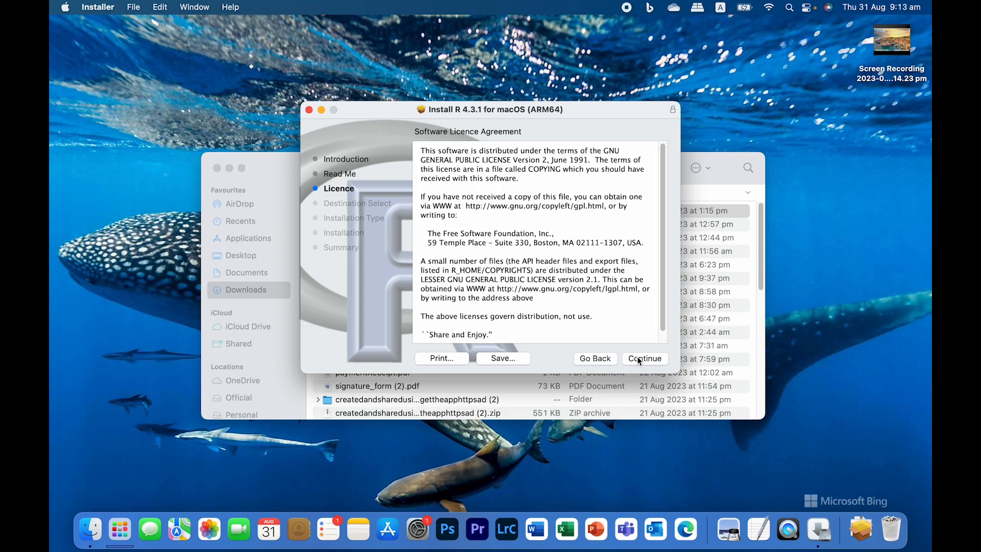
pyautogui.click(641, 360)
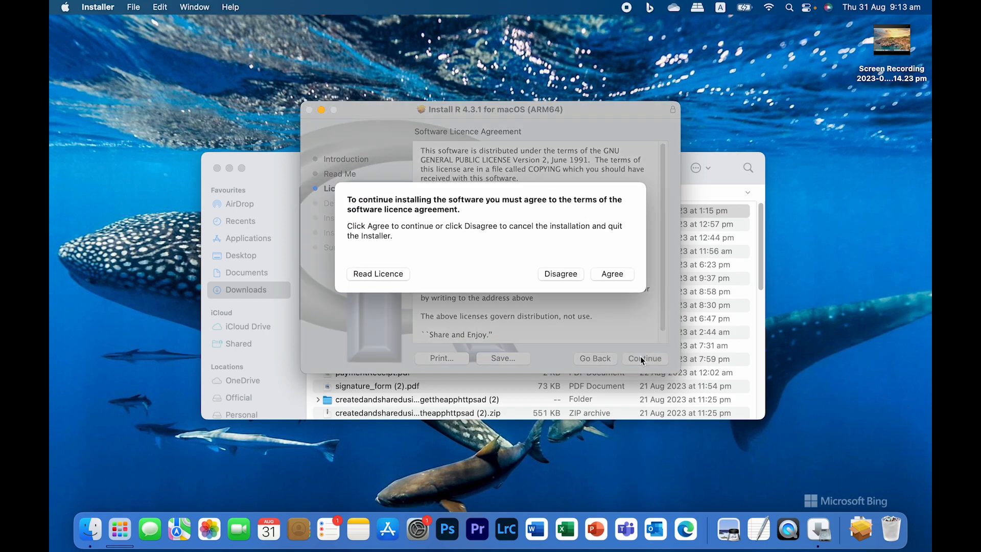
pyautogui.click(612, 276)
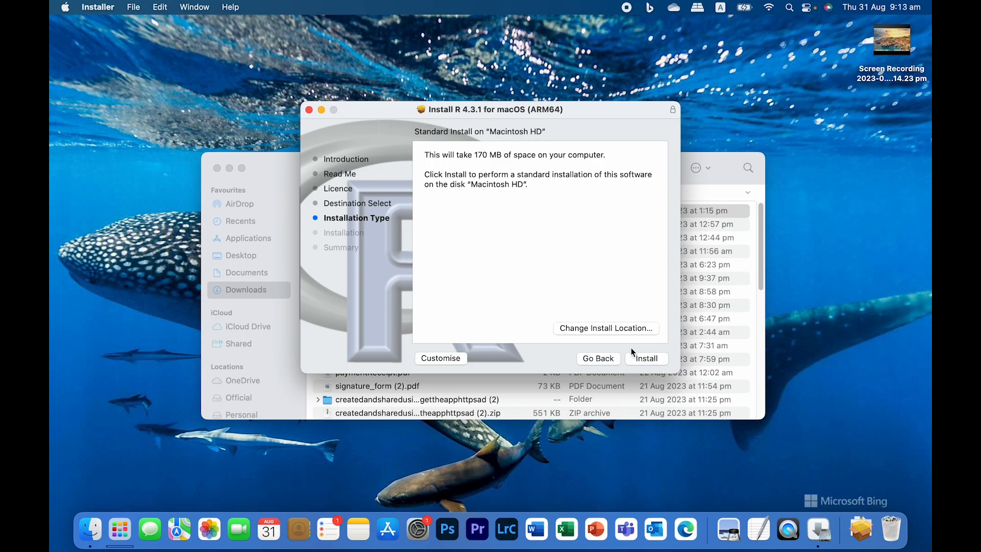
# Step: Start the standard R installation on Macintosh HD and authorise it with the account password
pyautogui.click(642, 361)
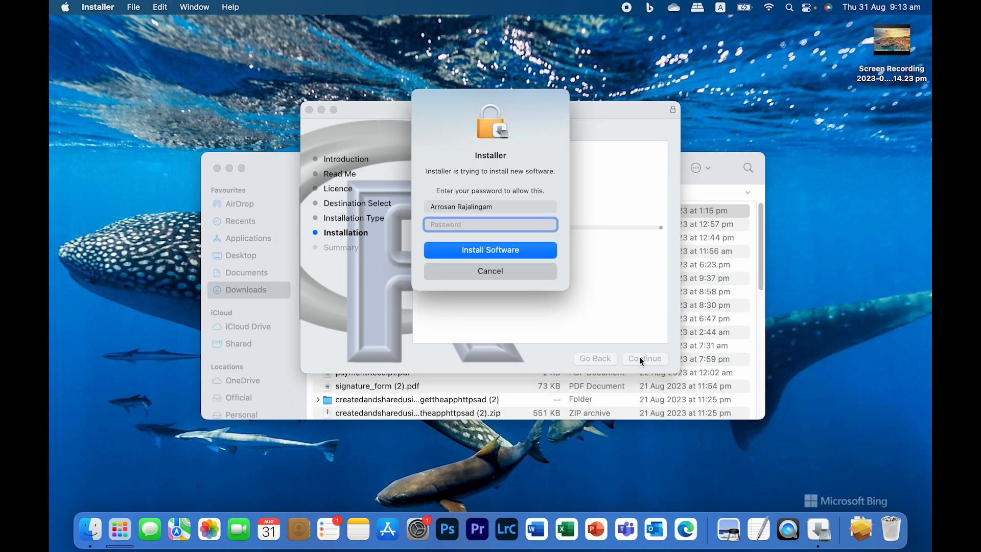
pyautogui.write('••••')
pyautogui.click(538, 251)
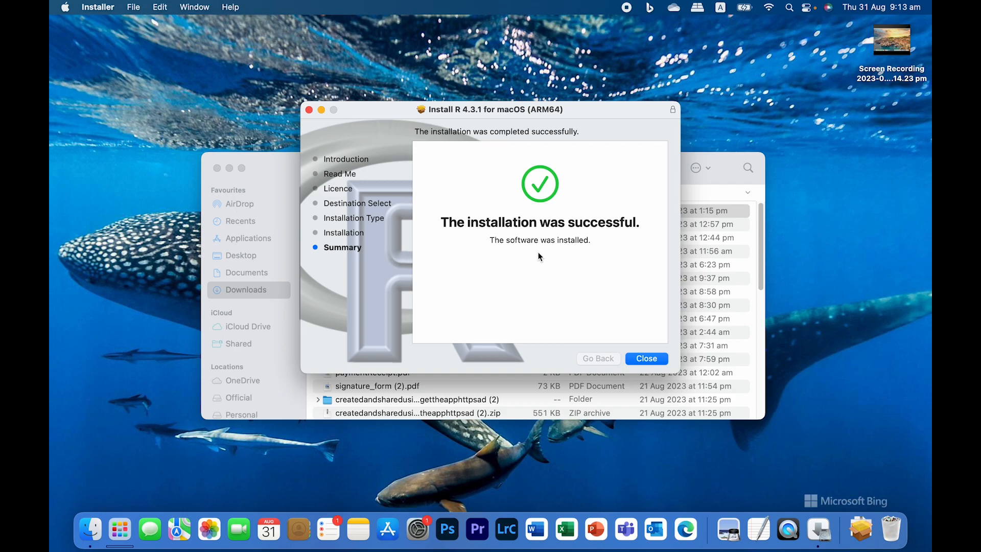
# Step: Close the R installer, moving its package to the Bin, and close the Downloads window
pyautogui.click(641, 358)
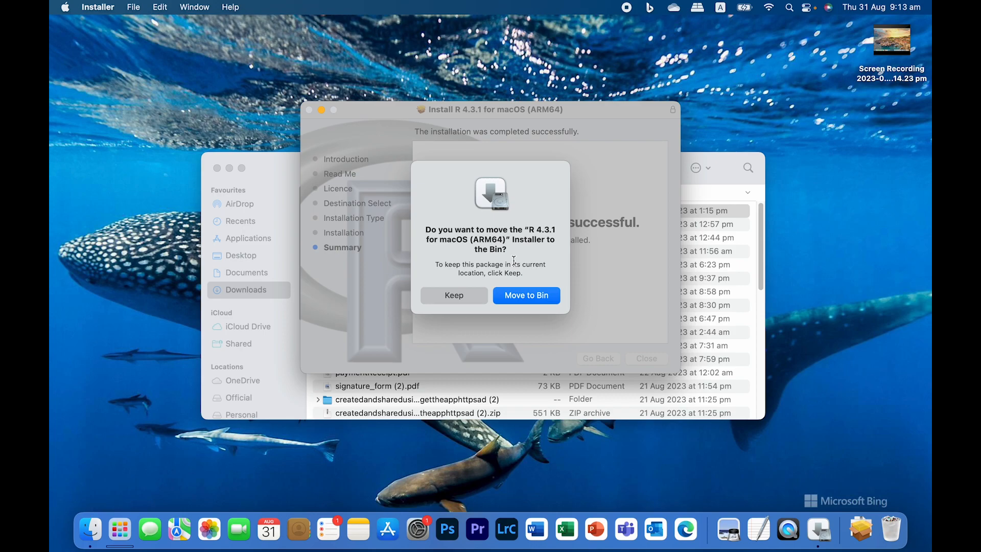
pyautogui.click(523, 300)
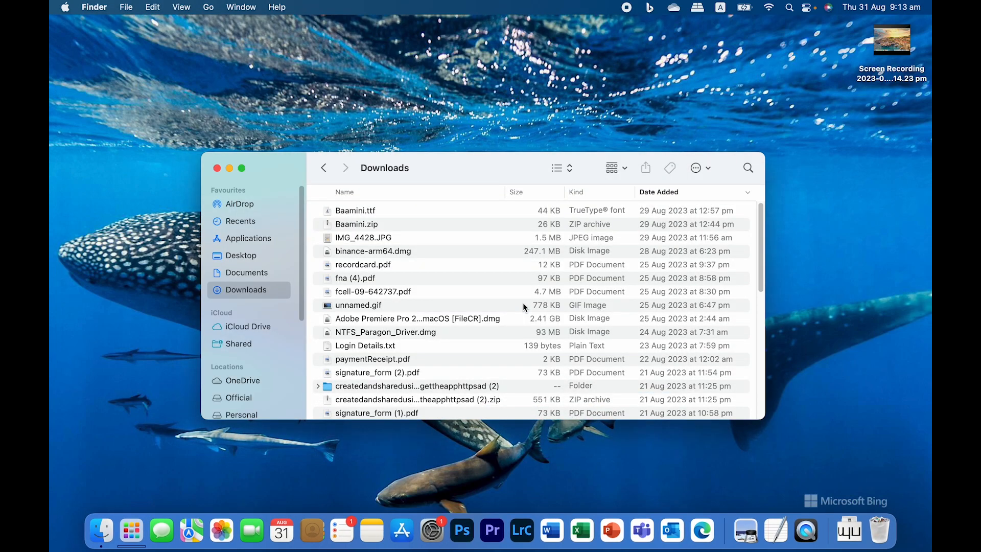
pyautogui.click(219, 168)
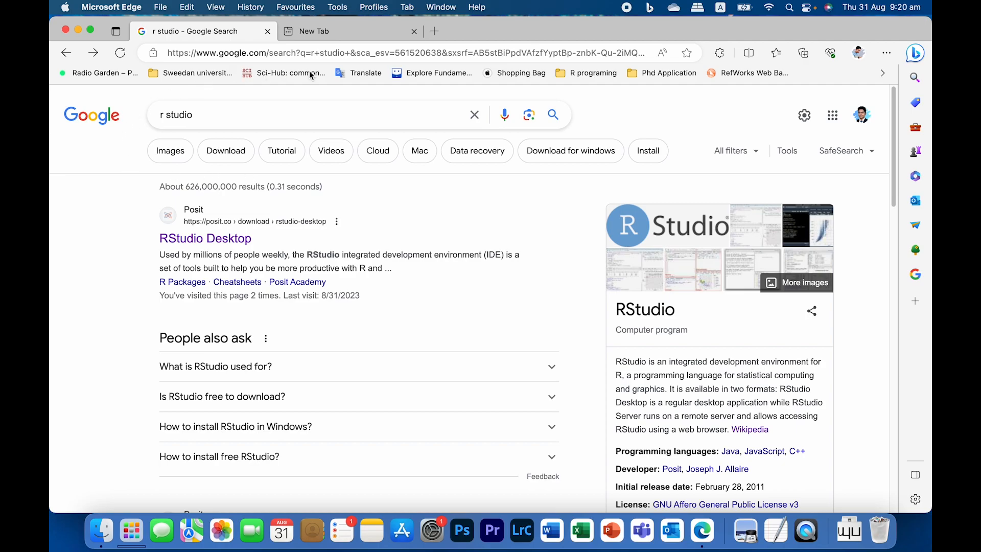
# Step: Open the RStudio Desktop page from the Microsoft Edge search results and download RStudio Desktop for macOS 11+
pyautogui.click(215, 245)
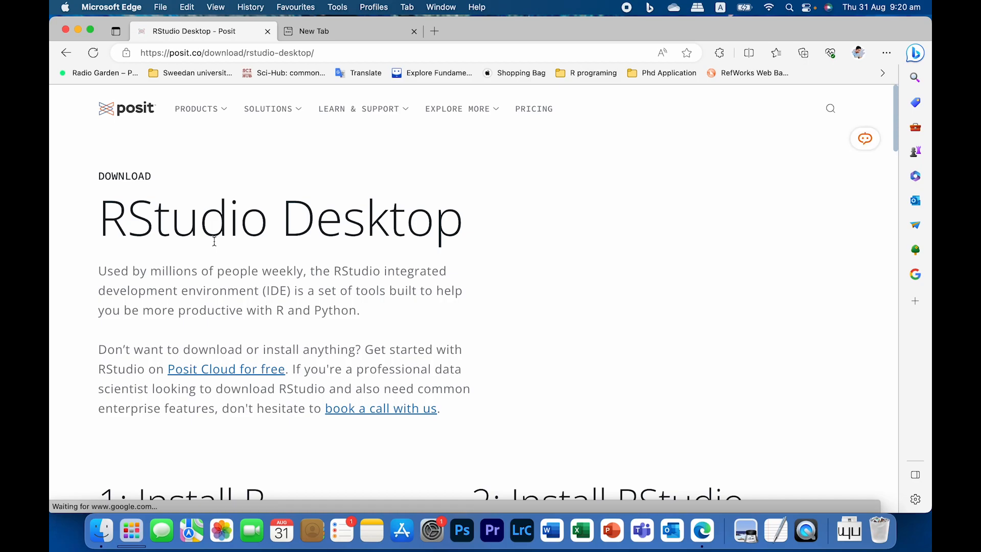
pyautogui.scroll(-5, 297, 230)
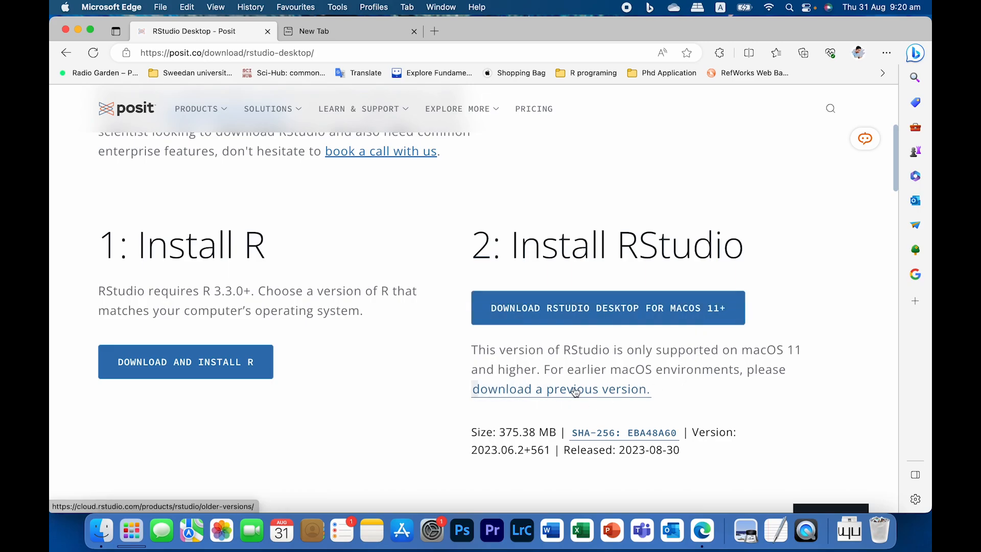
pyautogui.click(589, 315)
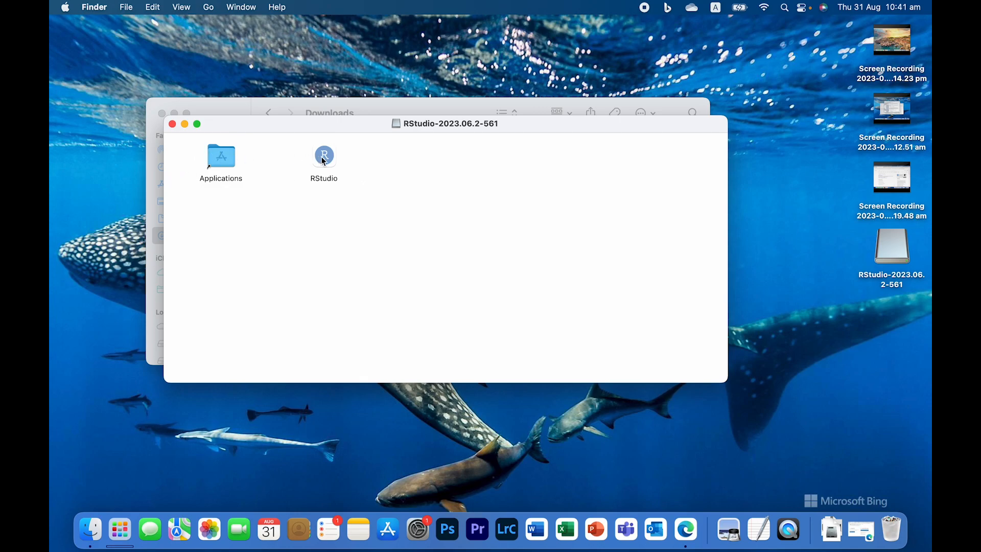
# Step: Copy RStudio from the mounted disk image in Finder to Applications, and launch RStudio from the image, allowing it to open
pyautogui.moveTo(316, 161); pyautogui.dragTo(221, 163)
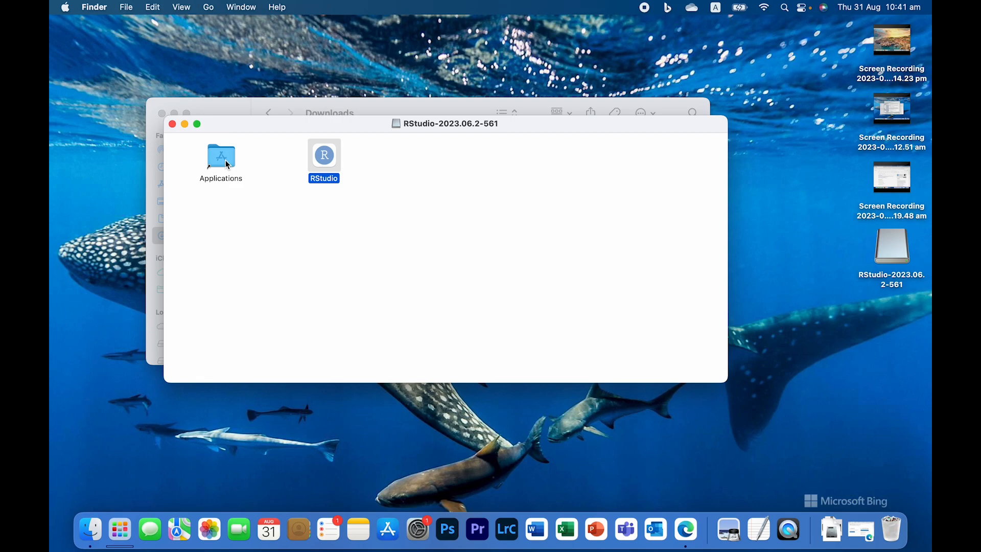
pyautogui.click(228, 165)
pyautogui.doubleClick(323, 163)
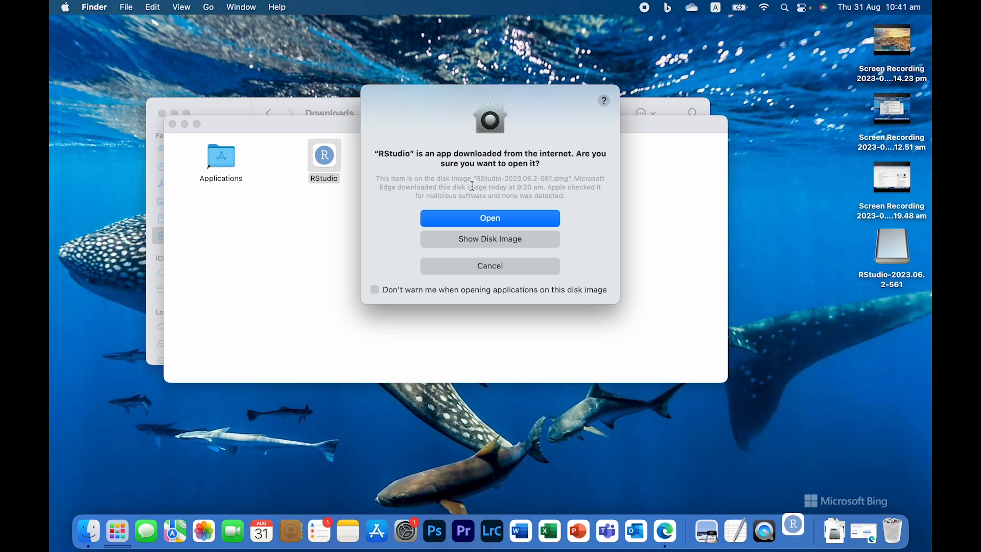
pyautogui.click(486, 218)
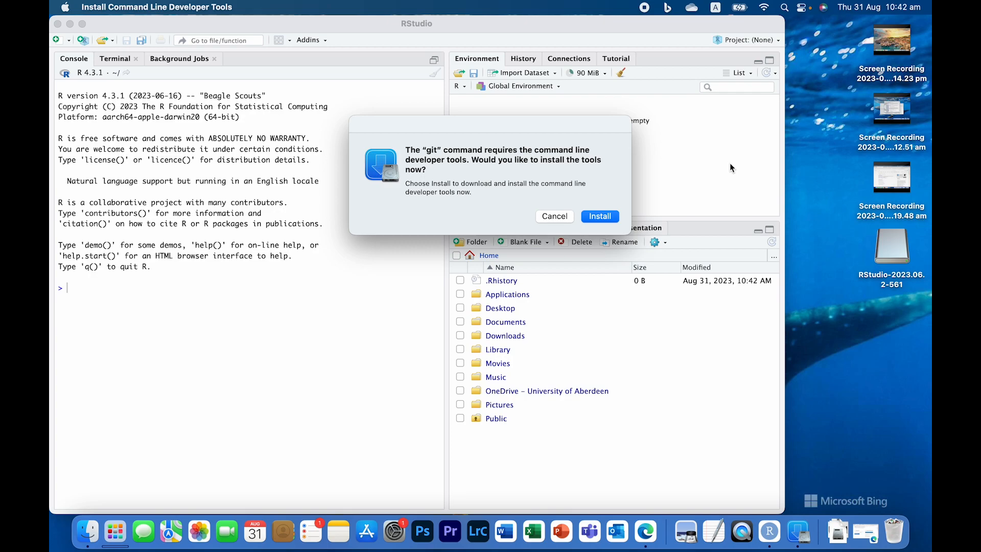
# Step: Start installing the command line developer tools required by git and agree to their licence
pyautogui.click(589, 214)
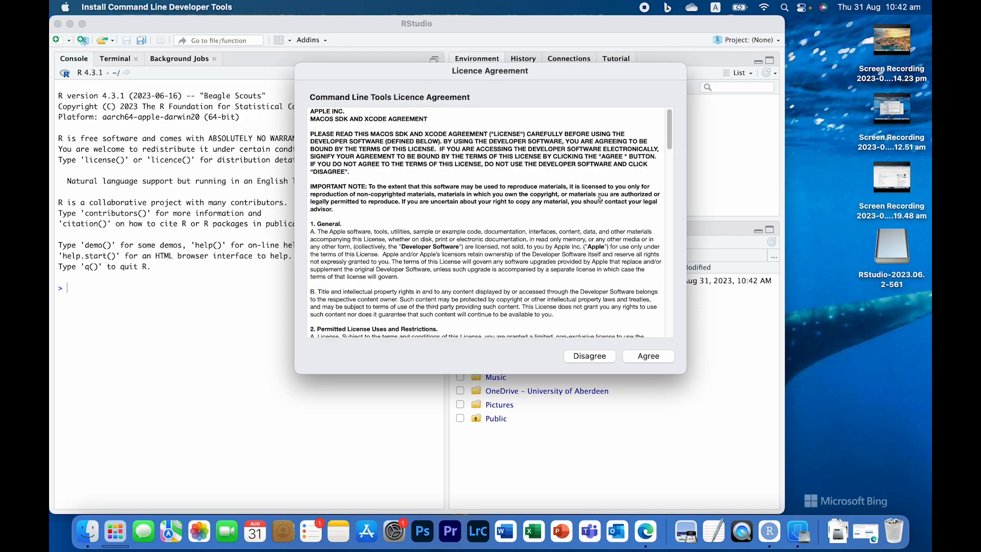
pyautogui.click(649, 357)
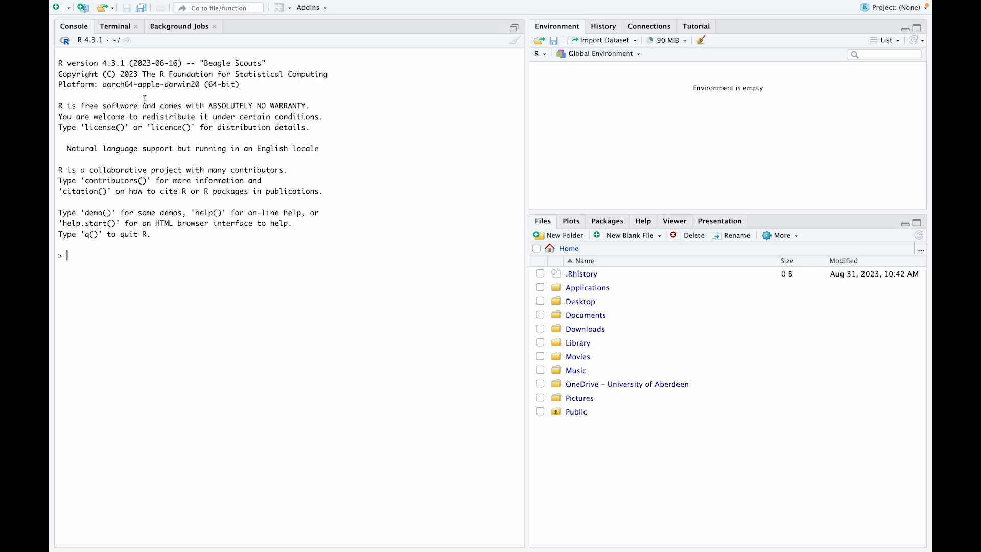
# Step: View RStudio's Terminal and Background Jobs, and return to the R Console
pyautogui.click(115, 27)
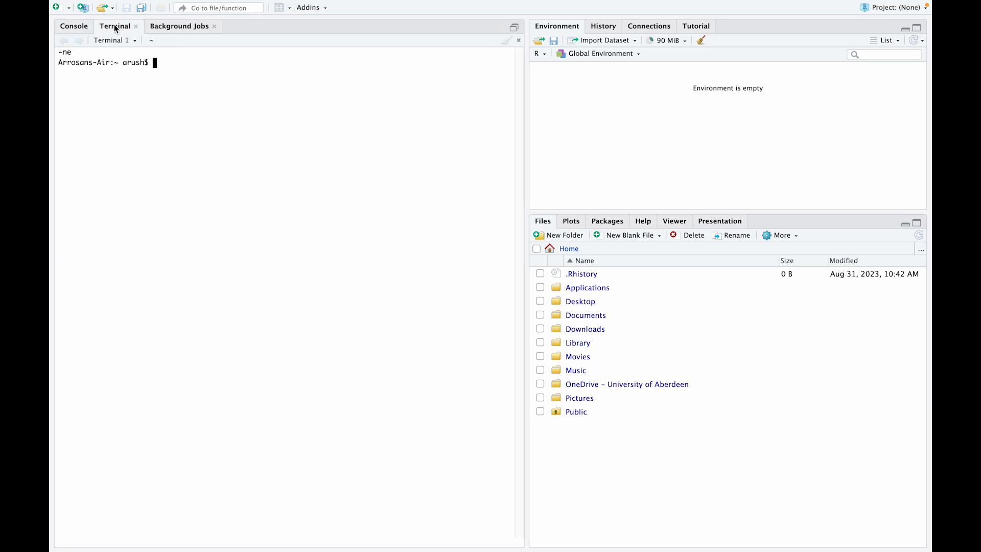
pyautogui.click(166, 29)
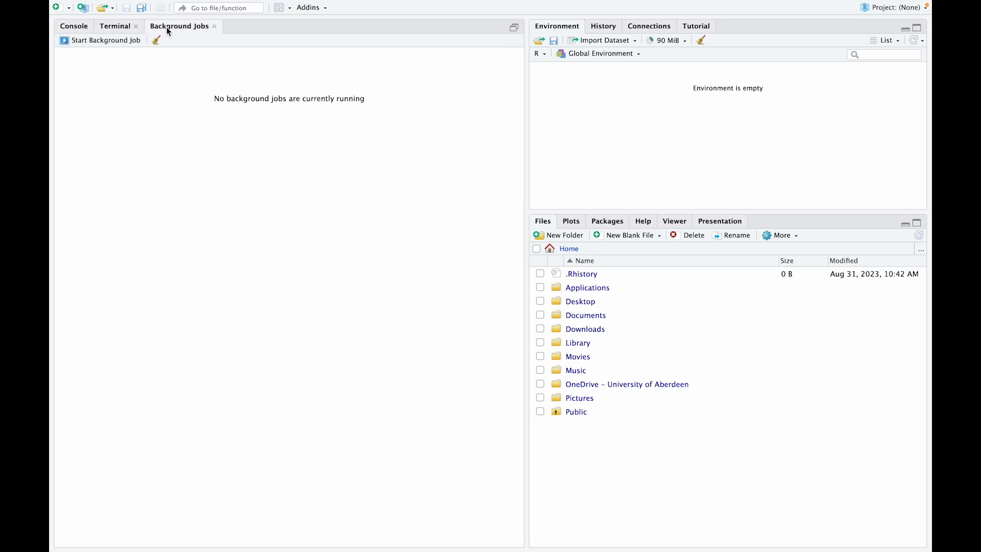
pyautogui.click(67, 29)
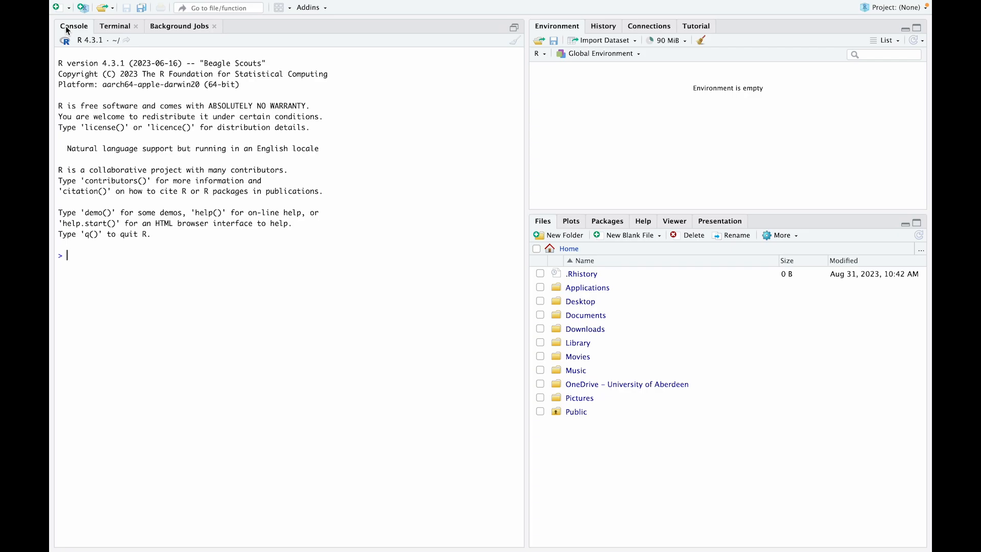